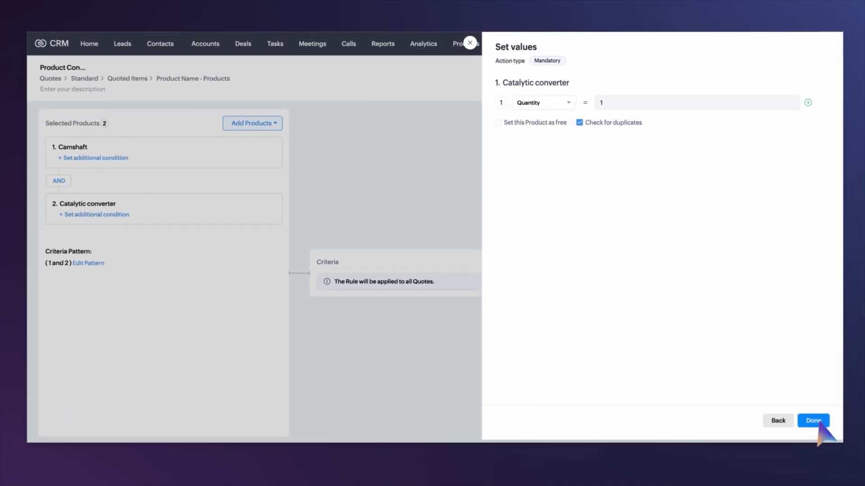
Save the rule action that sets the Catalytic converter quantity to 1.
{"action": "left_click", "coordinate": [814, 421]}
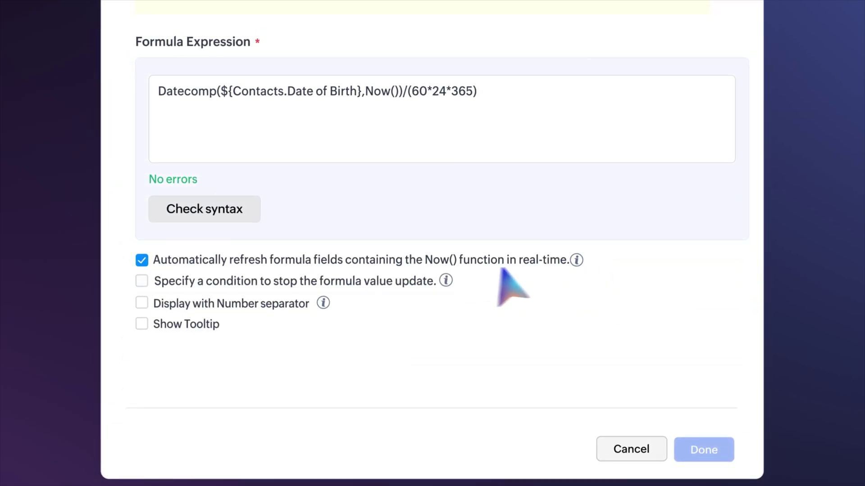
Enable the condition that stops updates to the Now()-based formula value.
{"action": "left_click", "coordinate": [141, 281]}
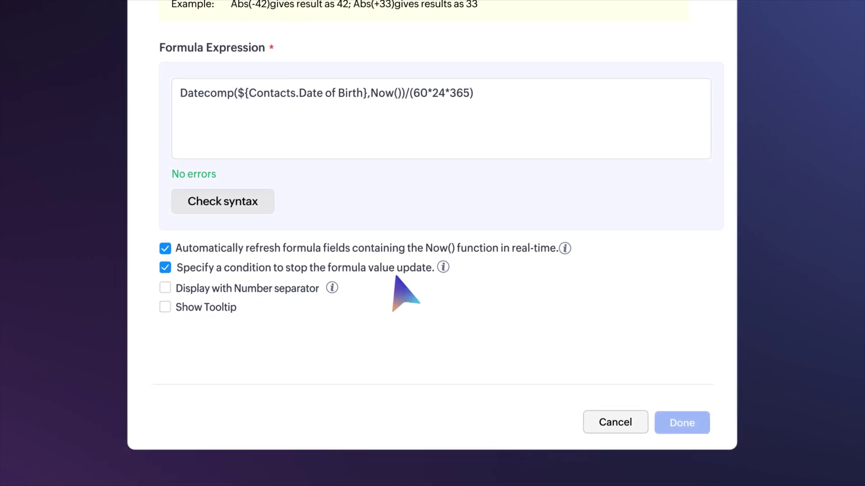
{"action": "scroll", "coordinate": [397, 280], "scroll_direction": "up", "scroll_amount": 3}
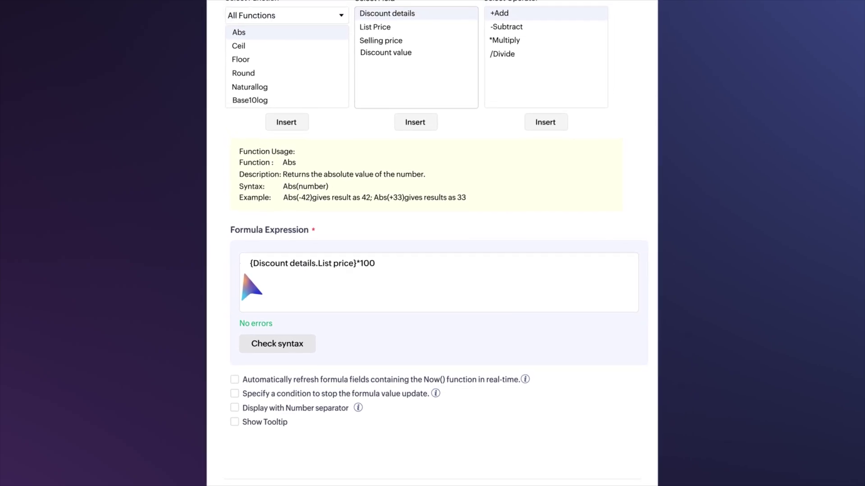
{"action": "type", "text": "{Discount details.Discount details. "}
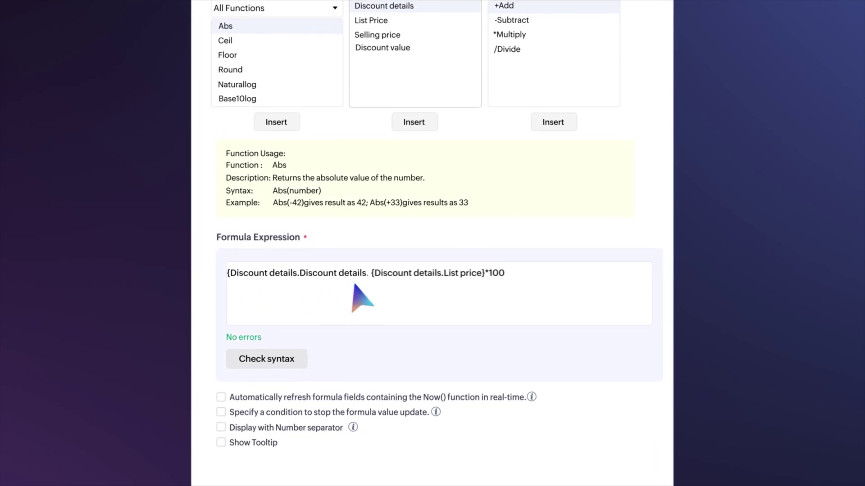
{"action": "type", "text": " Discounted value}/"}
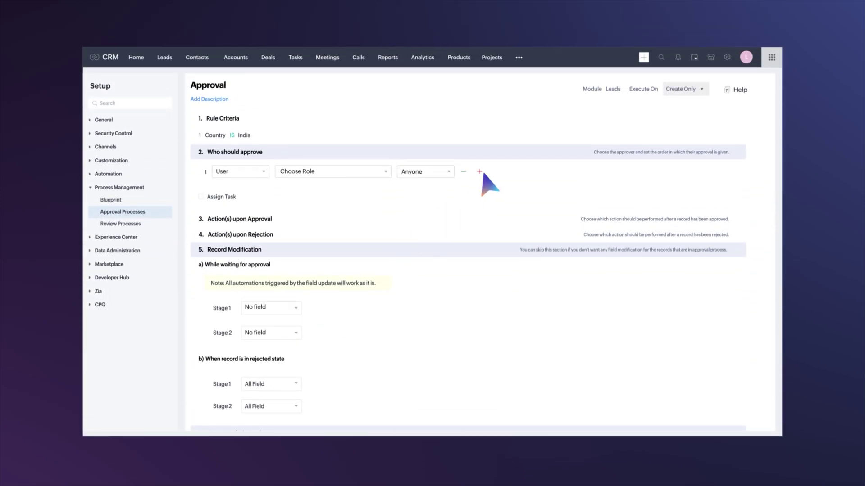
Add a second sequential approver rule for Leads and enable email notification to original approvers.
{"action": "left_click", "coordinate": [493, 168]}
{"action": "left_click", "coordinate": [233, 222]}
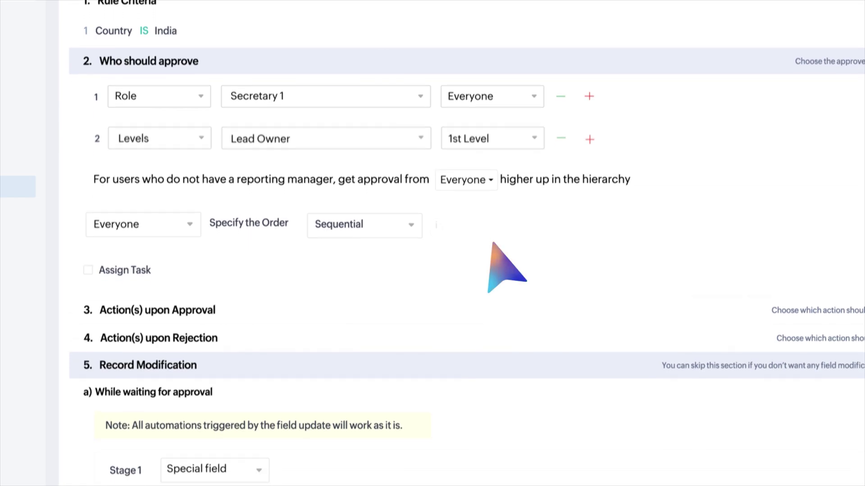
{"action": "scroll", "coordinate": [492, 244], "scroll_direction": "down", "scroll_amount": 5}
{"action": "scroll", "coordinate": [492, 243], "scroll_direction": "down", "scroll_amount": 5}
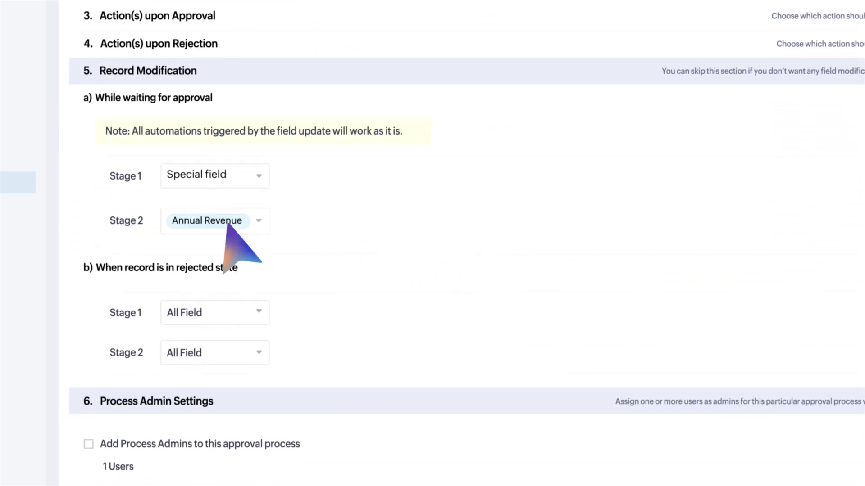
{"action": "scroll", "coordinate": [229, 230], "scroll_direction": "down", "scroll_amount": 3}
{"action": "scroll", "coordinate": [229, 229], "scroll_direction": "down", "scroll_amount": 3}
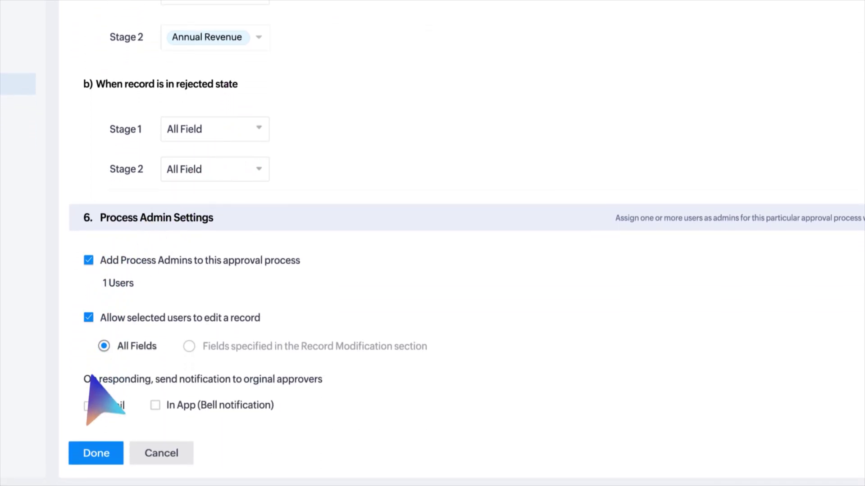
{"action": "left_click", "coordinate": [88, 405]}
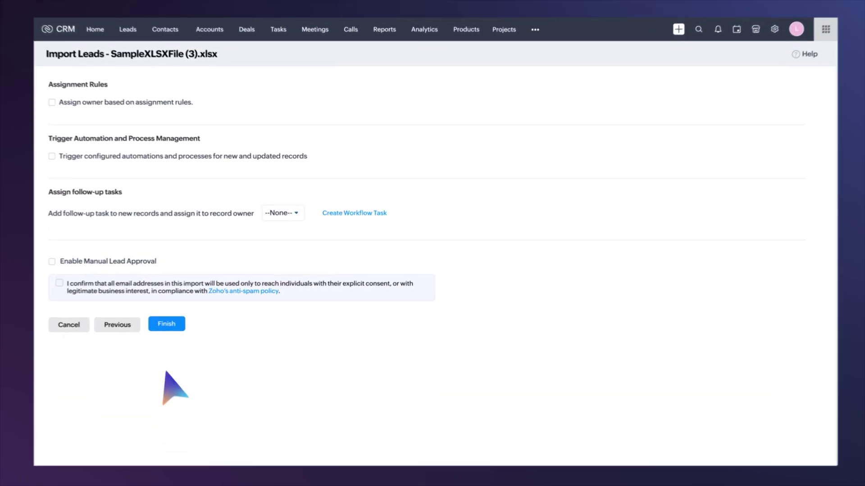
Finish the leads import with email consent confirmed, then view Zoho's anti-spam policy.
{"action": "left_click", "coordinate": [193, 309]}
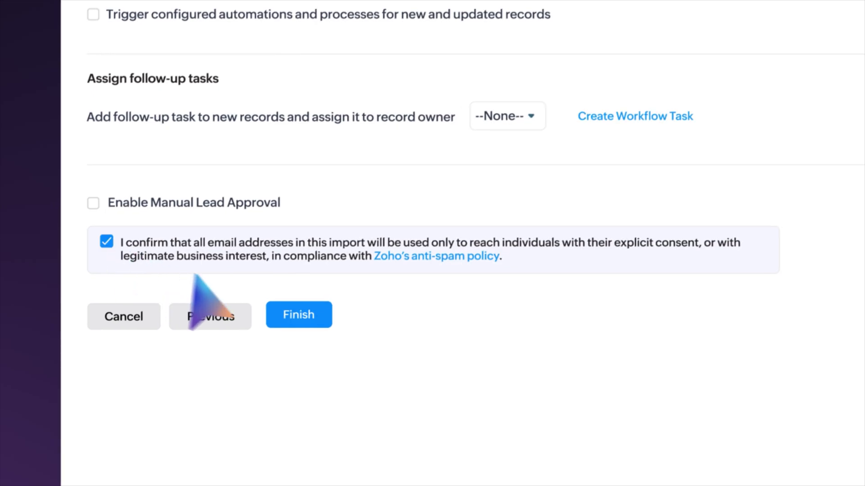
{"action": "left_click", "coordinate": [299, 316]}
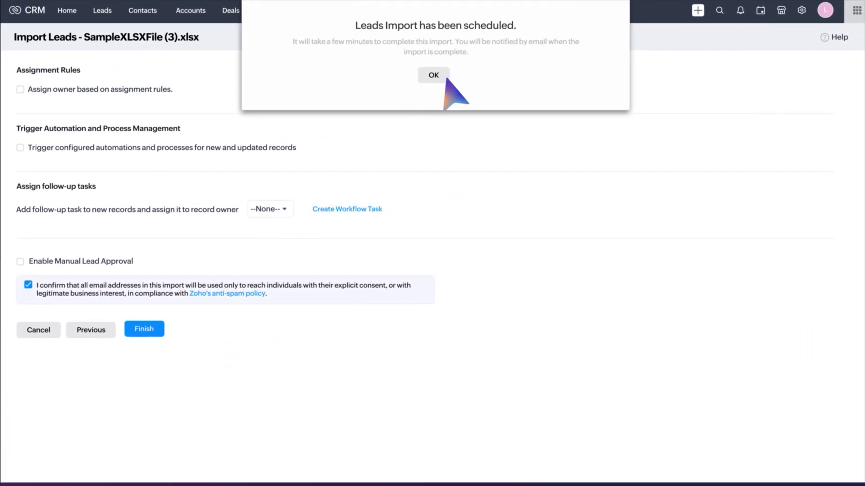
{"action": "left_click", "coordinate": [433, 75]}
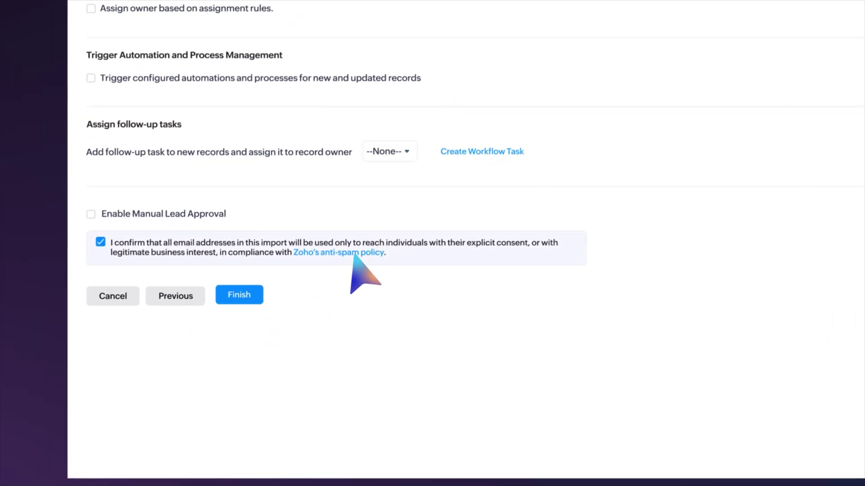
{"action": "left_click", "coordinate": [356, 259]}
{"action": "scroll", "coordinate": [529, 360], "scroll_direction": "down", "scroll_amount": 2}
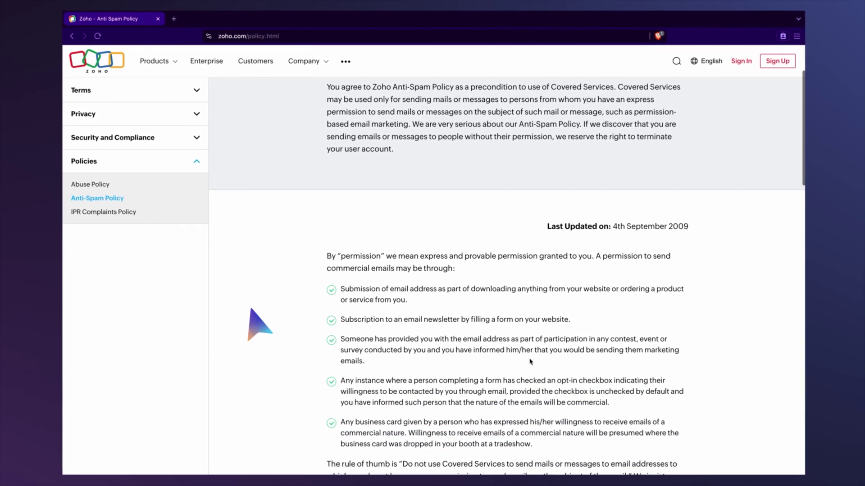